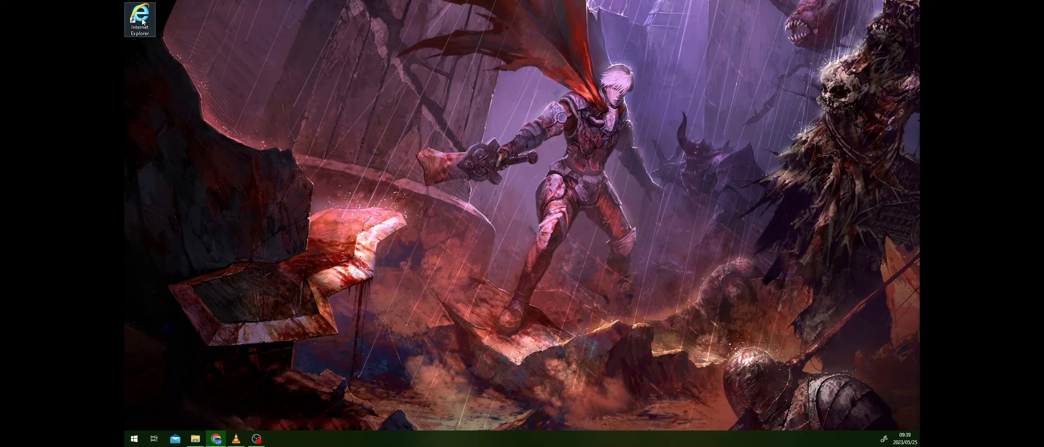
- Launch Microsoft Edge from the Internet Explorer shortcut, dismiss the restore-pages prompt, and open the default browser settings
{"action": "double_click", "coordinate": [143, 20]}
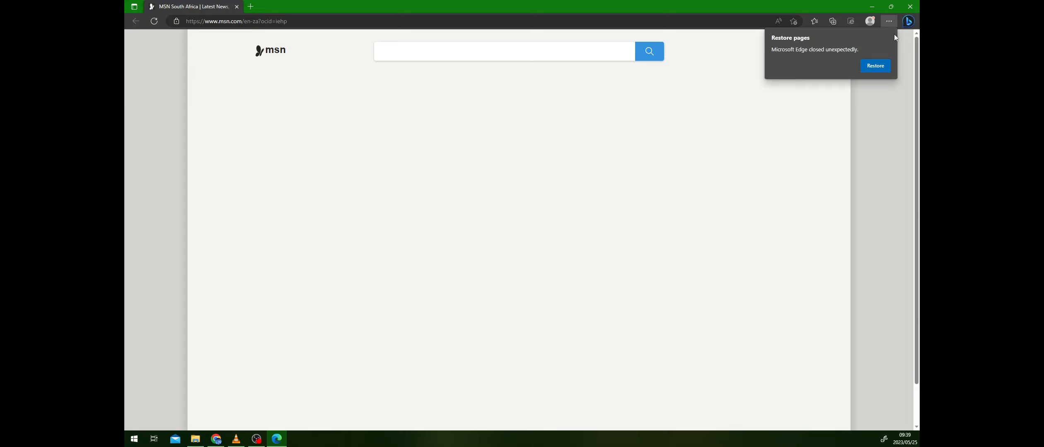
{"action": "left_click", "coordinate": [890, 34]}
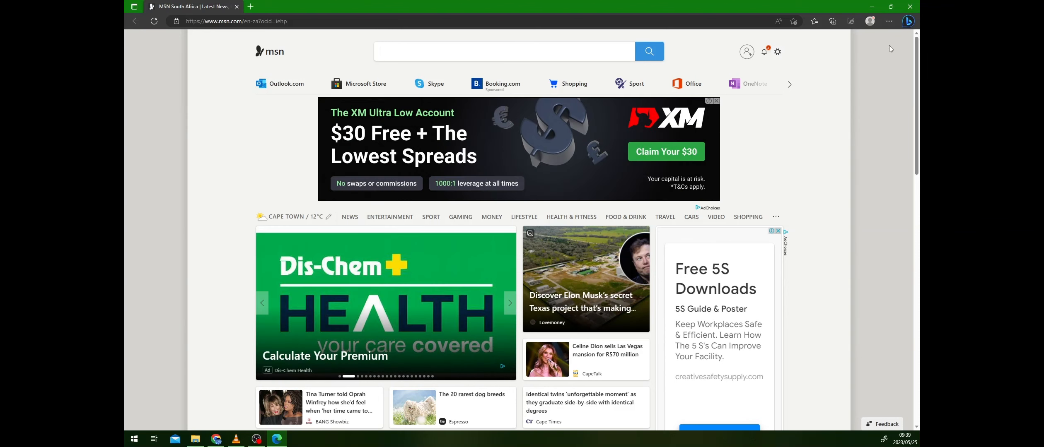
{"action": "left_click", "coordinate": [889, 22]}
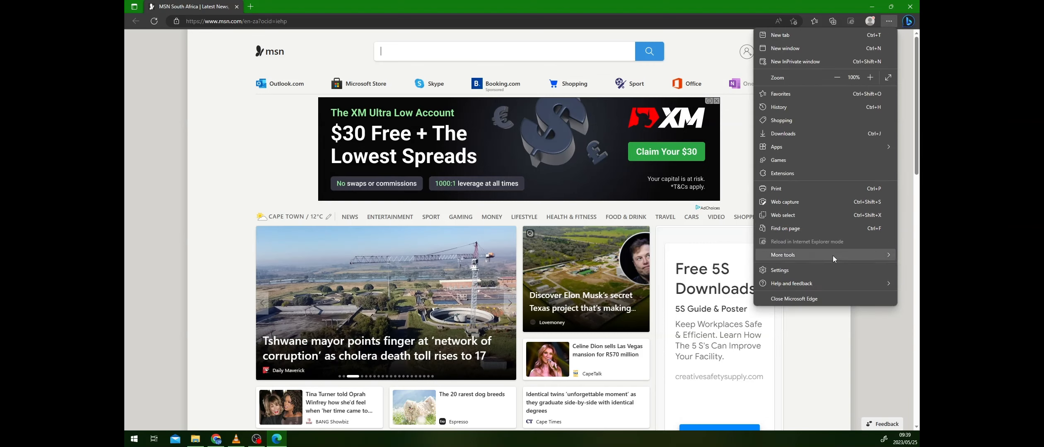
{"action": "left_click", "coordinate": [826, 271]}
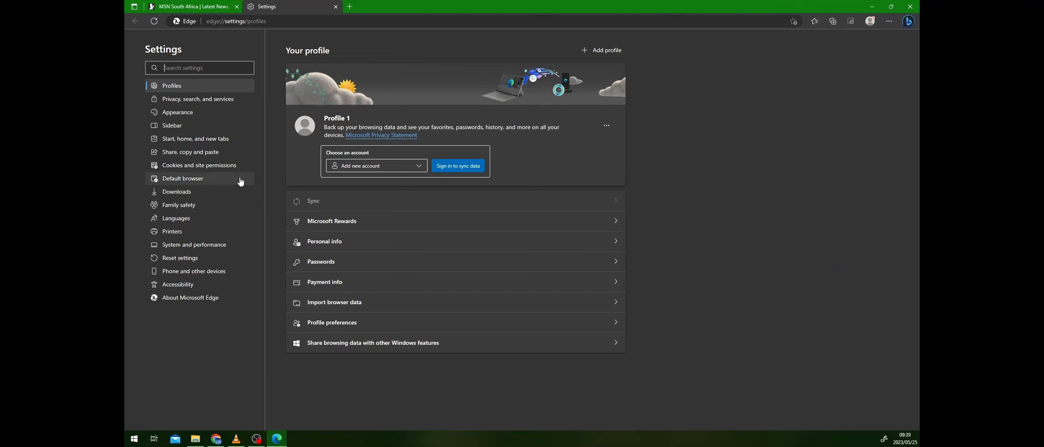
{"action": "left_click", "coordinate": [174, 179]}
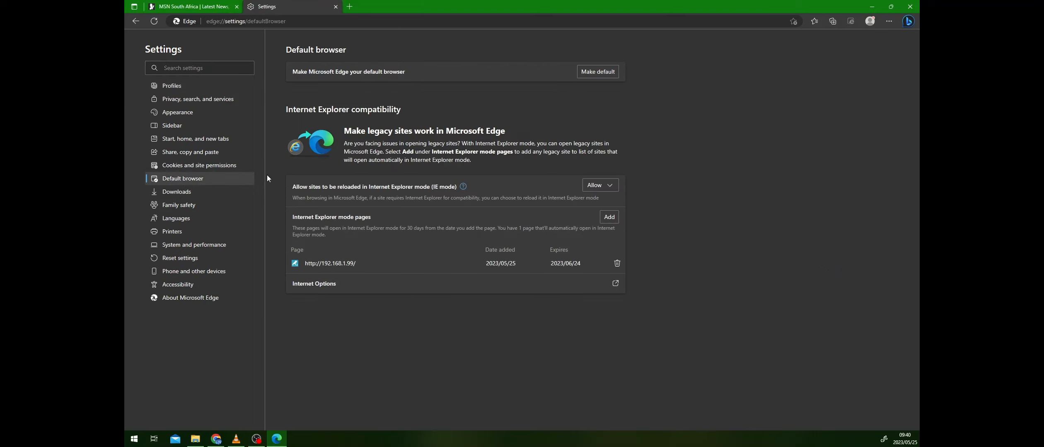
- Set sites to be reloaded in Internet Explorer mode to Allow, and close the browser settings
{"action": "left_click_drag", "start_coordinate": [292, 187], "coordinate": [458, 187]}
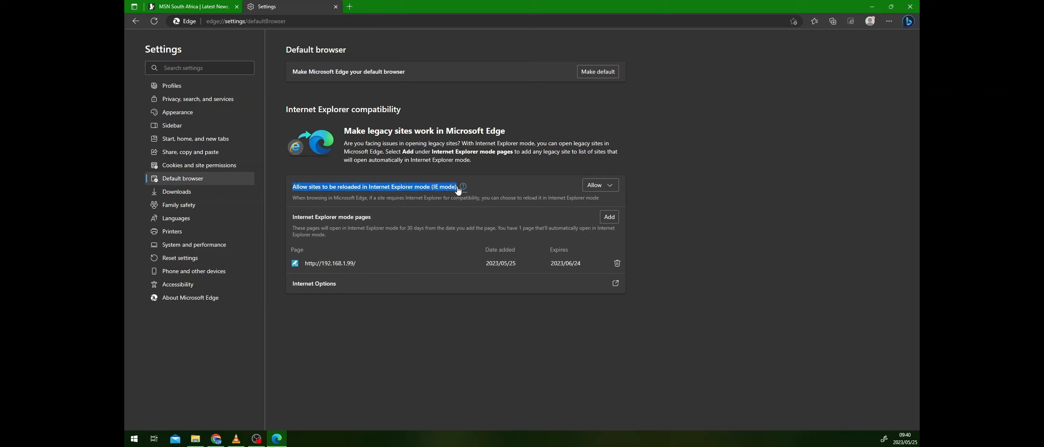
{"action": "left_click", "coordinate": [611, 189]}
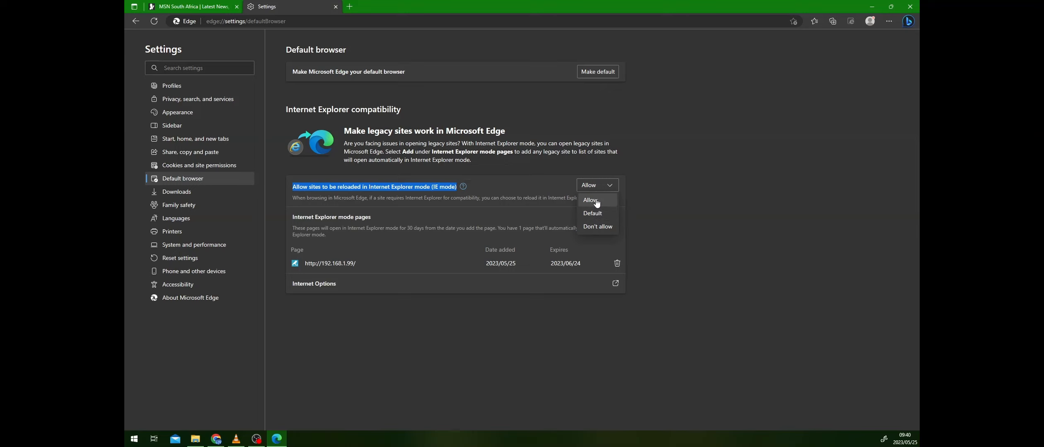
{"action": "left_click", "coordinate": [596, 199]}
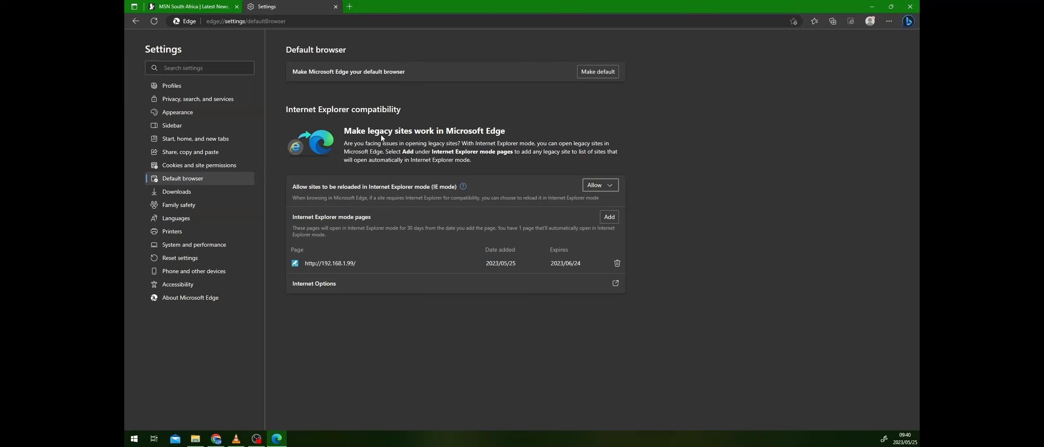
{"action": "left_click_drag", "start_coordinate": [295, 196], "coordinate": [602, 202]}
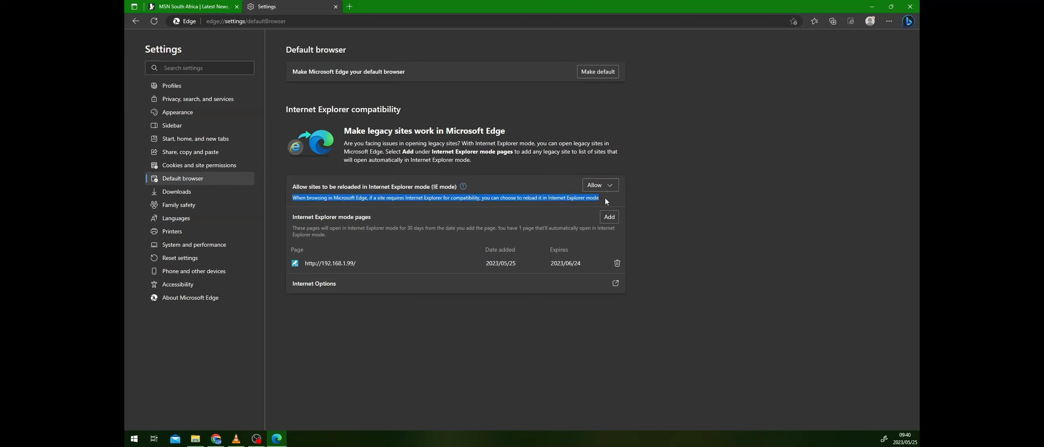
{"action": "left_click", "coordinate": [335, 7]}
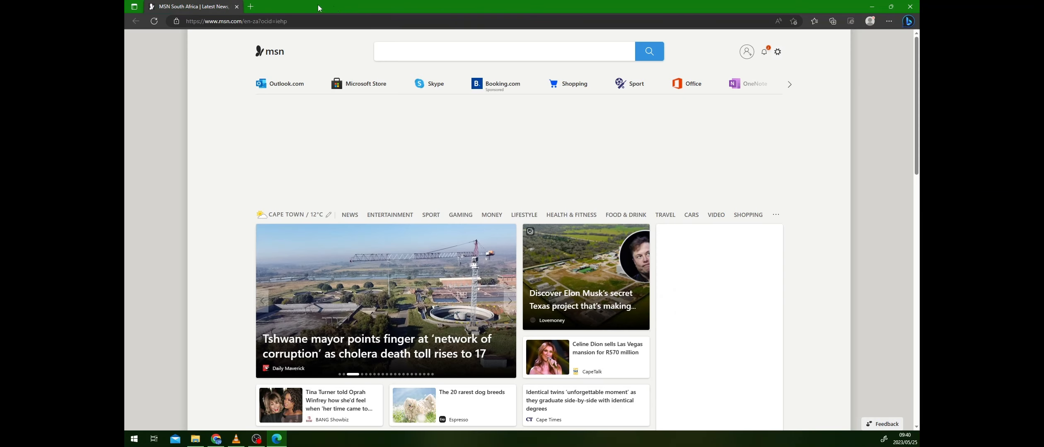
- Load the recorder's web page at 192.168.1.99, allow WebPlugin_NVR.exe to open, and dismiss the Internet Explorer mode notice
{"action": "left_click", "coordinate": [272, 21]}
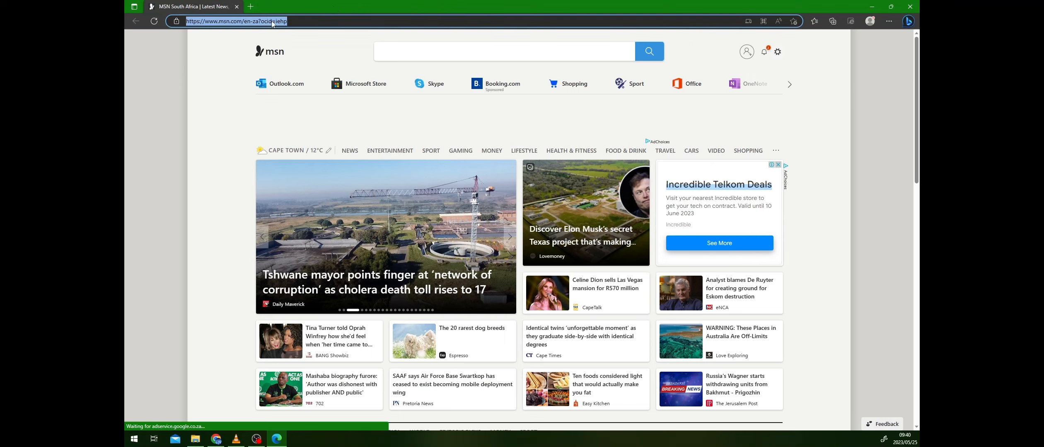
{"action": "type", "text": "192.168.1.99"}
{"action": "key", "text": "Return"}
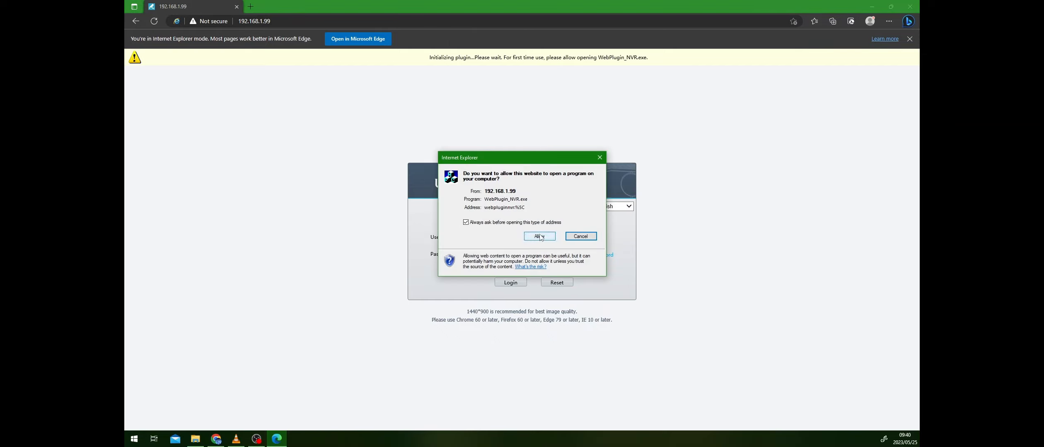
{"action": "left_click", "coordinate": [539, 237]}
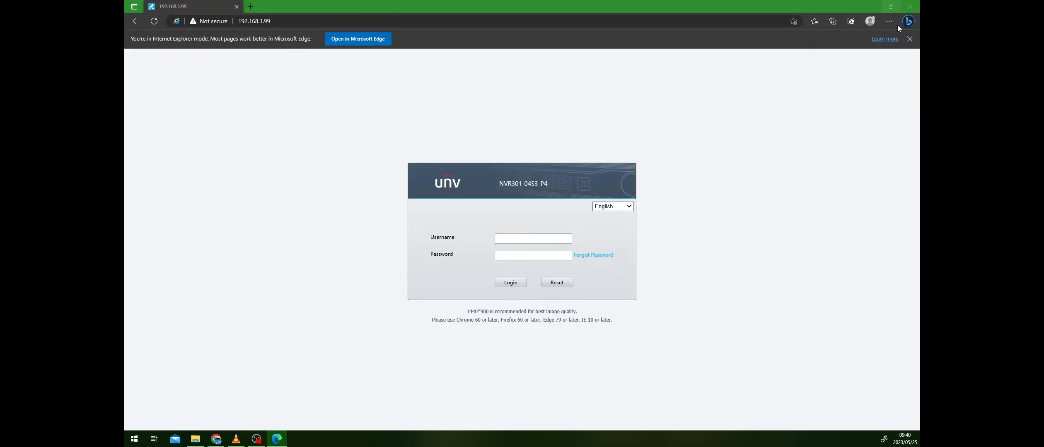
{"action": "left_click", "coordinate": [909, 39]}
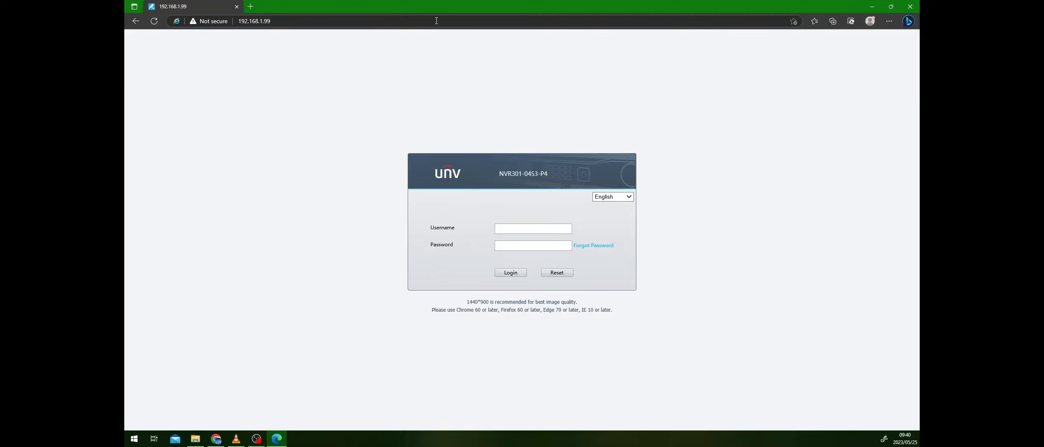
- Log in to the recorder's web interface with the account credentials, entering the account password
{"action": "left_click", "coordinate": [889, 22]}
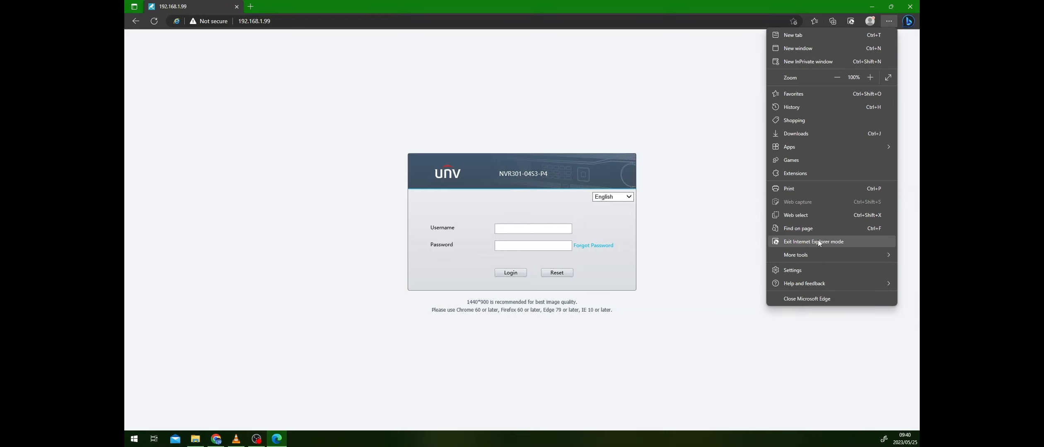
{"action": "left_click", "coordinate": [613, 50]}
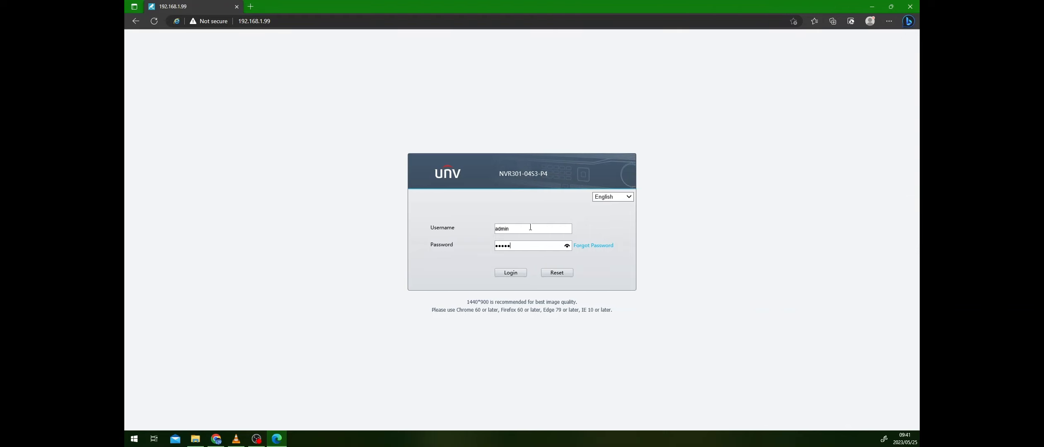
{"action": "type", "text": "****"}
{"action": "key", "text": "Return"}
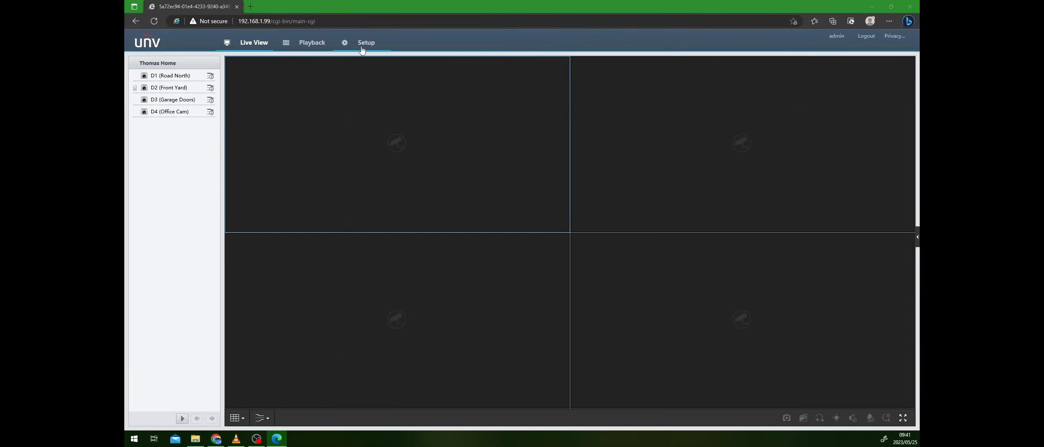
- Open the camera motion detection configuration in the recorder's setup
{"action": "left_click", "coordinate": [361, 49]}
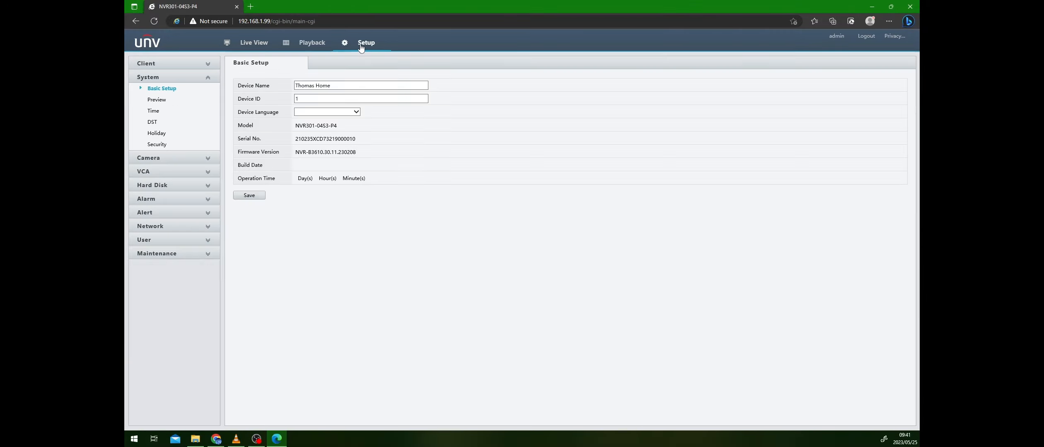
{"action": "left_click", "coordinate": [190, 159]}
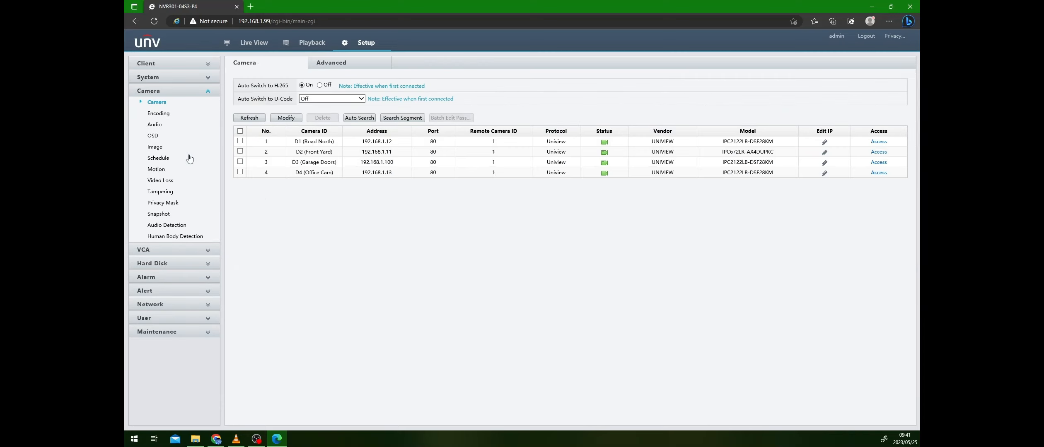
{"action": "left_click", "coordinate": [157, 170]}
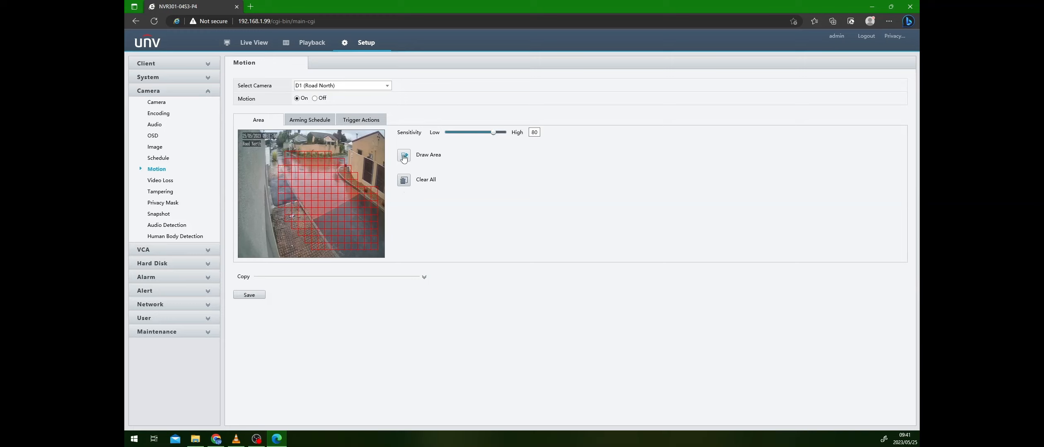
- Clear the motion detection area of camera D1 (Road North), redraw it over the road and paved entrance, and save
{"action": "left_click", "coordinate": [404, 181]}
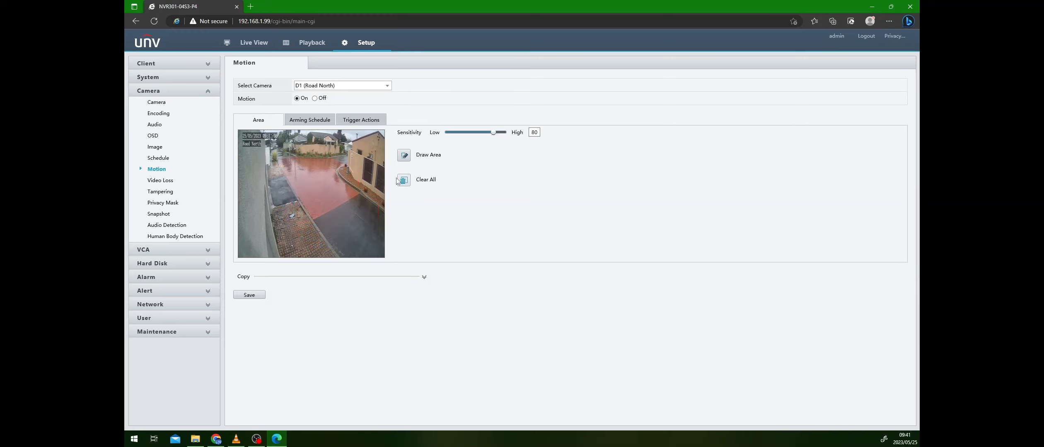
{"action": "left_click", "coordinate": [404, 159]}
{"action": "left_click_drag", "start_coordinate": [369, 240], "coordinate": [324, 186]}
{"action": "mouse_move", "coordinate": [323, 236]}
{"action": "left_mouse_down"}
{"action": "mouse_move", "coordinate": [293, 167]}
{"action": "mouse_move", "coordinate": [277, 165]}
{"action": "mouse_move", "coordinate": [330, 181]}
{"action": "left_mouse_up"}
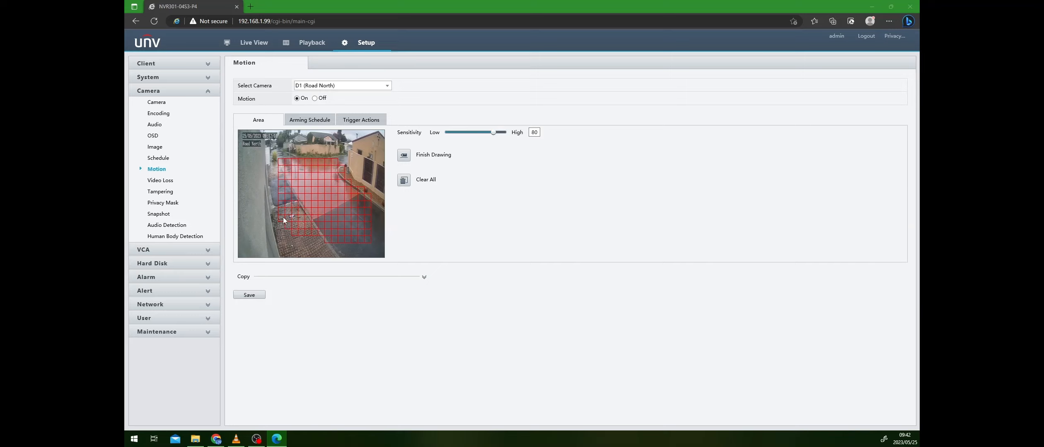
{"action": "left_click", "coordinate": [250, 295]}
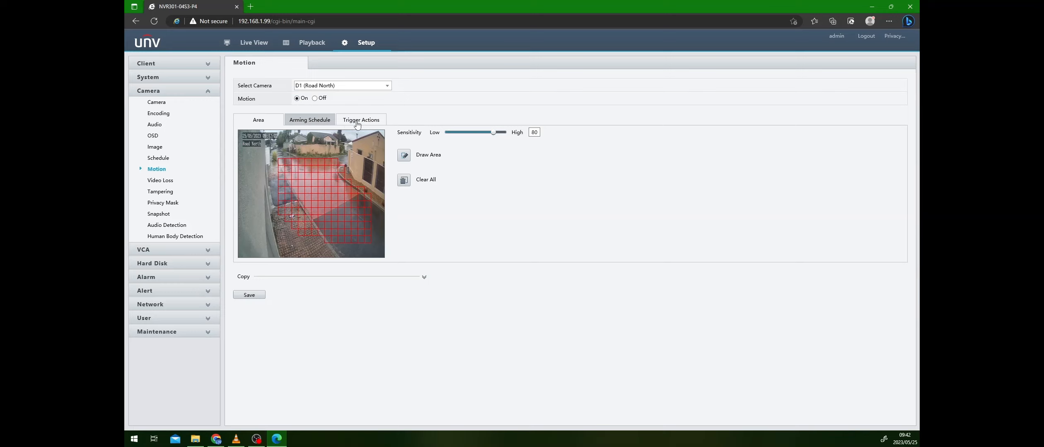
- Mark the hours from 9 to 14 as unarmed for every day and holiday in the D1 motion arming schedule
{"action": "left_click", "coordinate": [312, 122]}
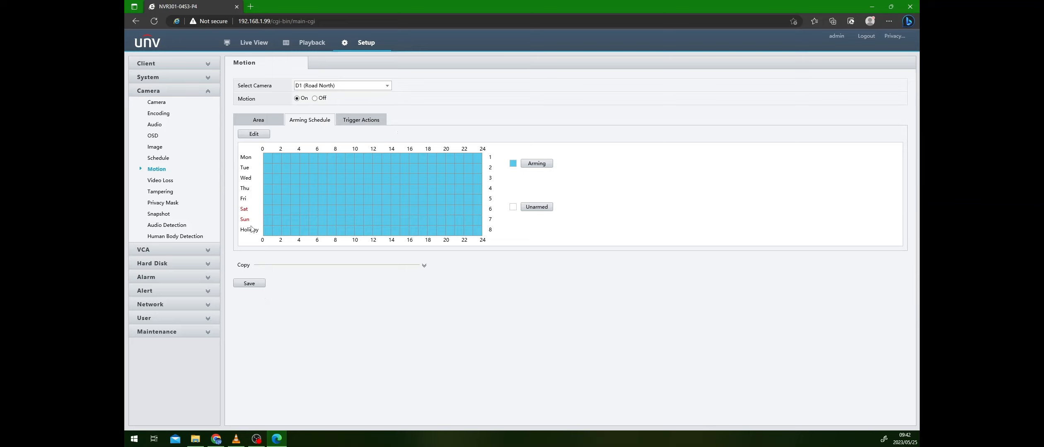
{"action": "left_click_drag", "start_coordinate": [240, 156], "coordinate": [258, 234]}
{"action": "left_click", "coordinate": [260, 155]}
{"action": "left_click", "coordinate": [543, 208]}
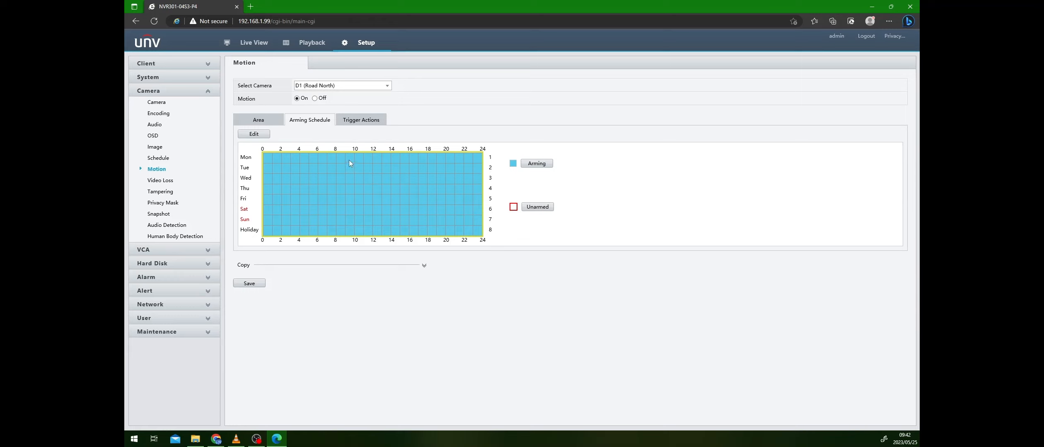
{"action": "left_click_drag", "start_coordinate": [349, 161], "coordinate": [383, 234]}
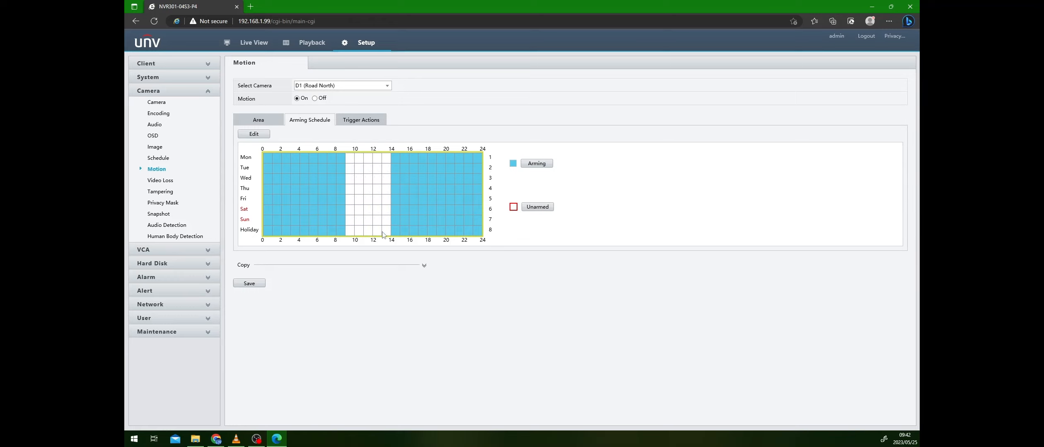
- Set the hours from 9 to 14 to armed for every day and holiday, and save the arming schedule
{"action": "left_click", "coordinate": [537, 164]}
{"action": "left_click_drag", "start_coordinate": [387, 163], "coordinate": [348, 234]}
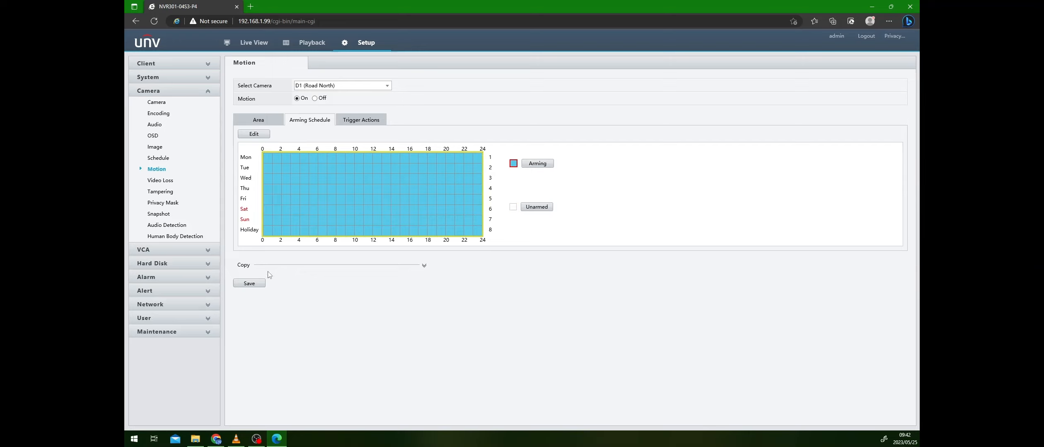
{"action": "left_click", "coordinate": [248, 285]}
- Open the trigger actions for D1 motion detection and try the Send Email and Buzzer options, leaving both disabled
{"action": "left_click", "coordinate": [357, 121]}
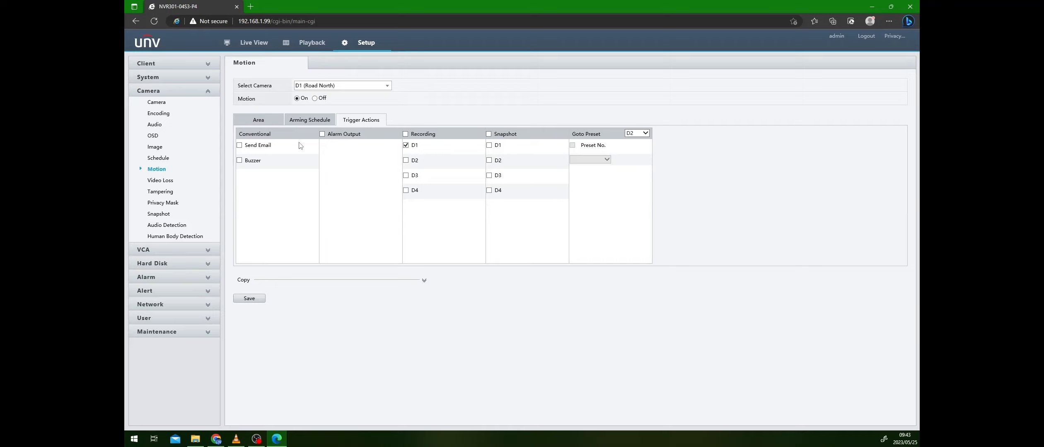
{"action": "left_click", "coordinate": [240, 147]}
{"action": "left_click", "coordinate": [240, 161]}
{"action": "left_click", "coordinate": [239, 162]}
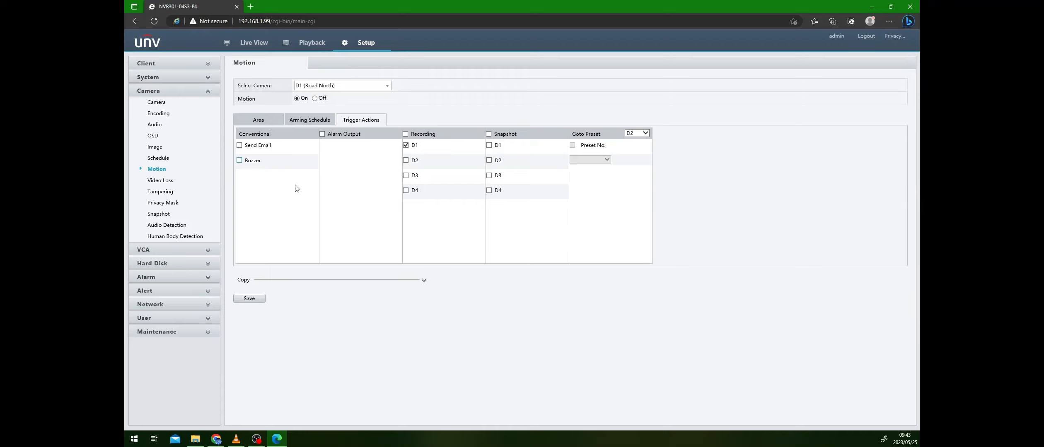